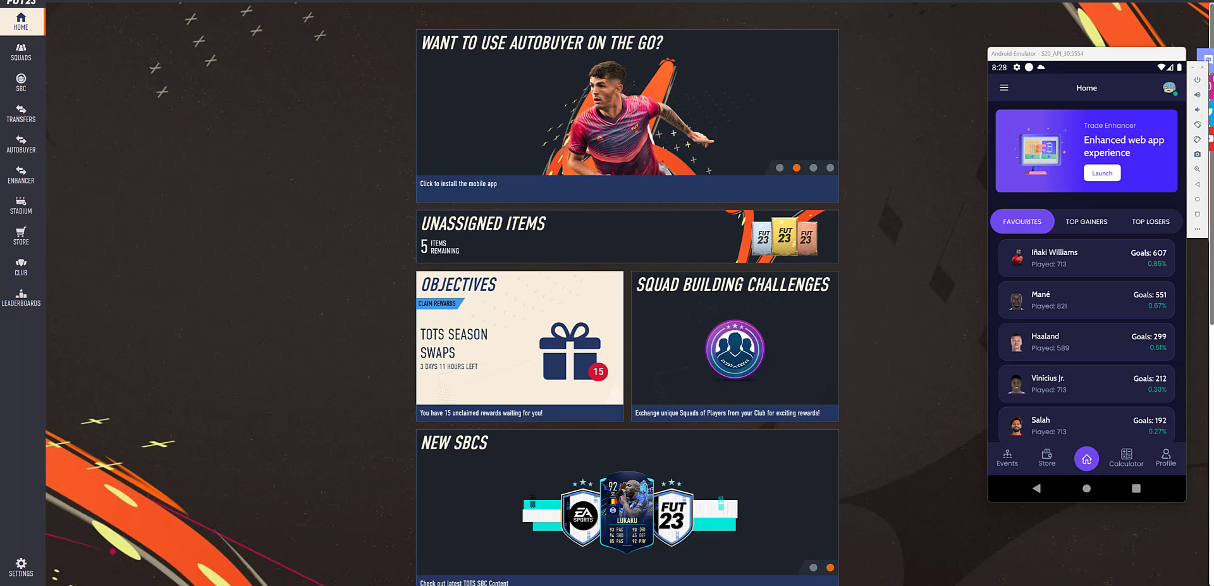
Launch Auto buyer V2 (Beta) in the mobile app, and return the emulator to its home screen
left_click(1199, 68)
left_click(1009, 90)
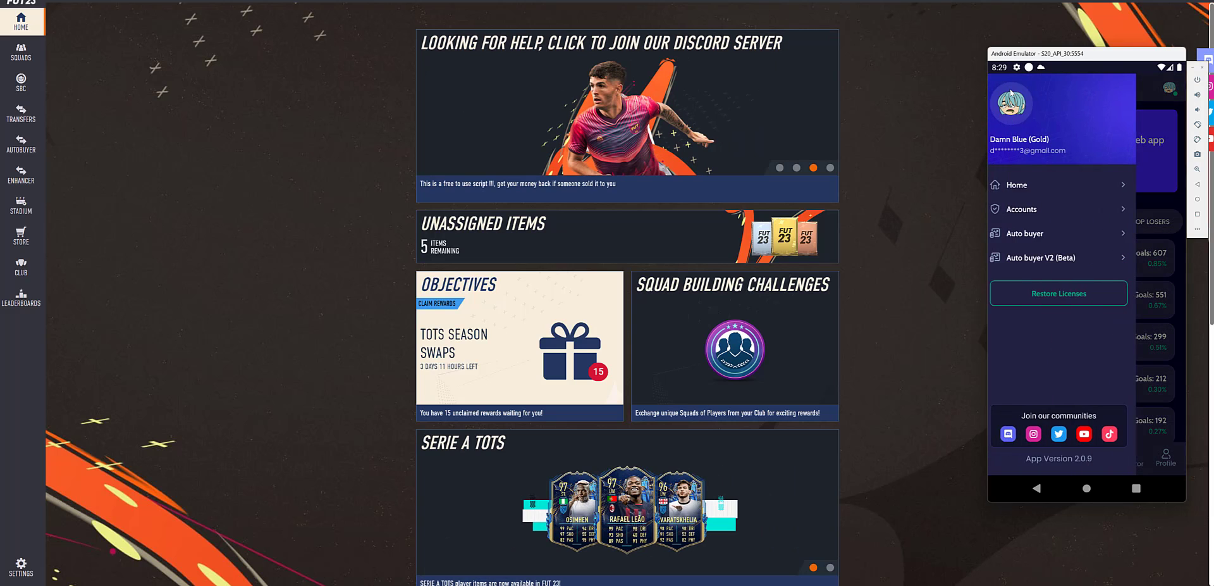
left_click(1028, 260)
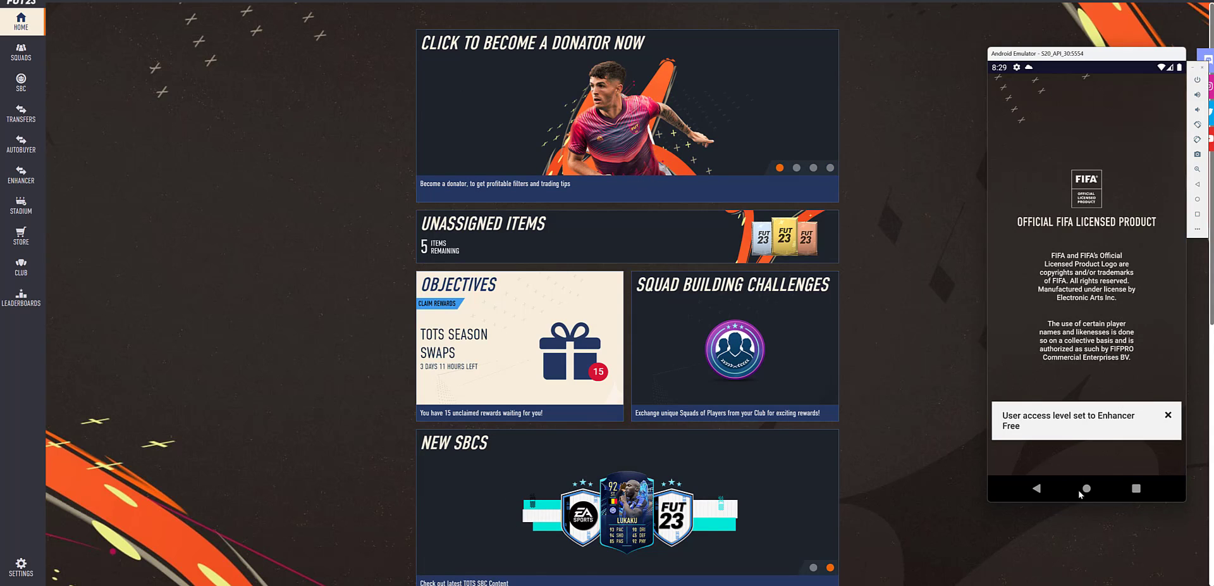
left_click(1086, 489)
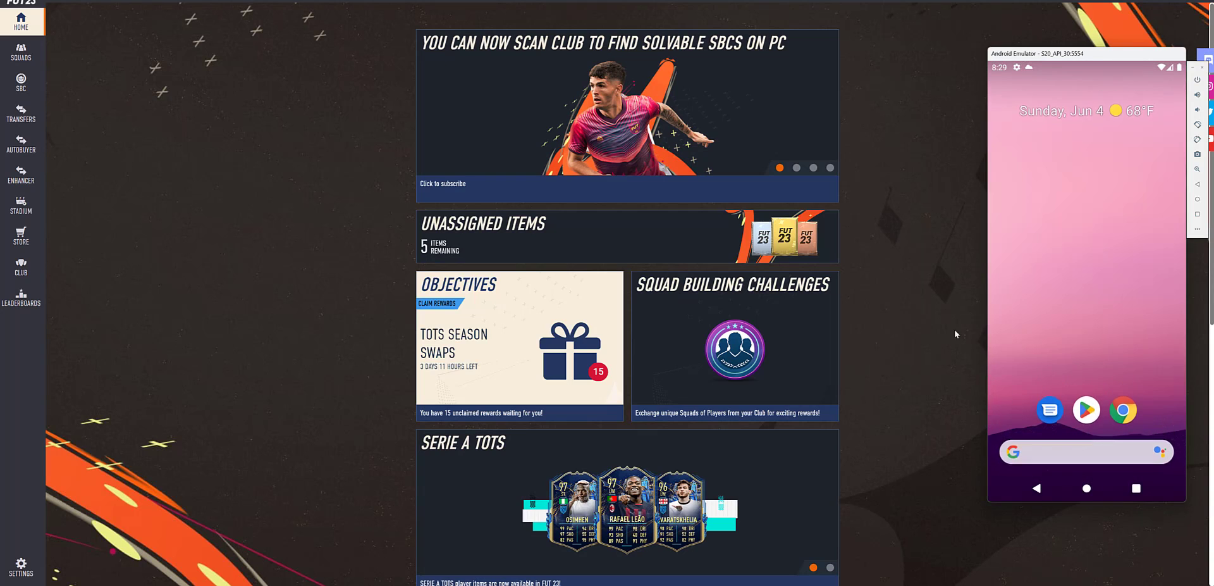
left_click(945, 319)
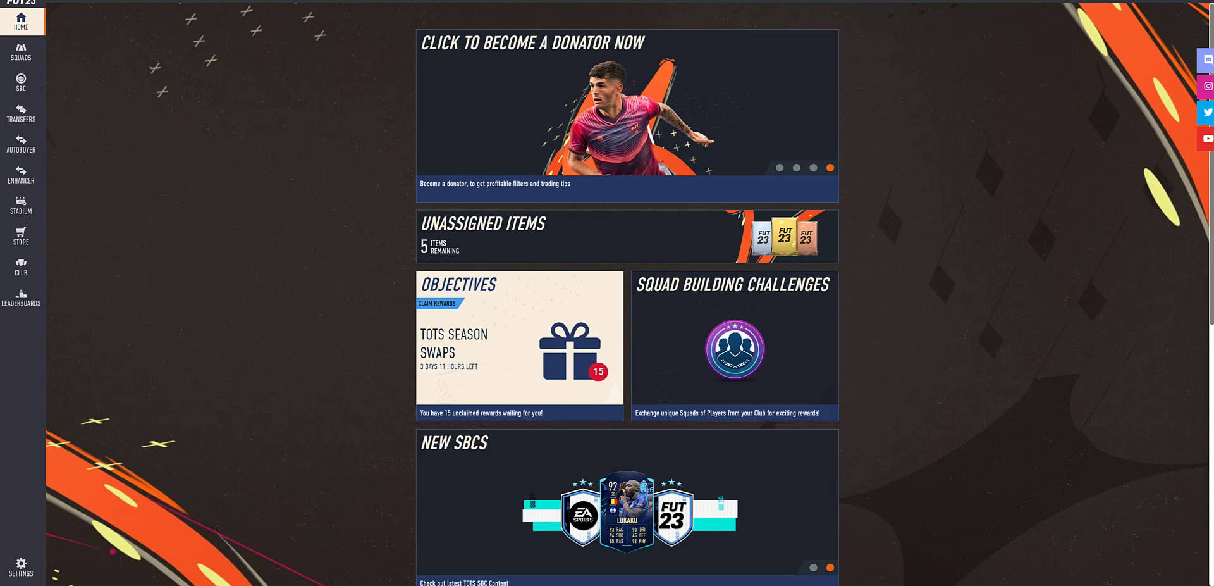
Delete the FUT Auto Buyer userscript from Tampermonkey's installed scripts
left_click(1039, 0)
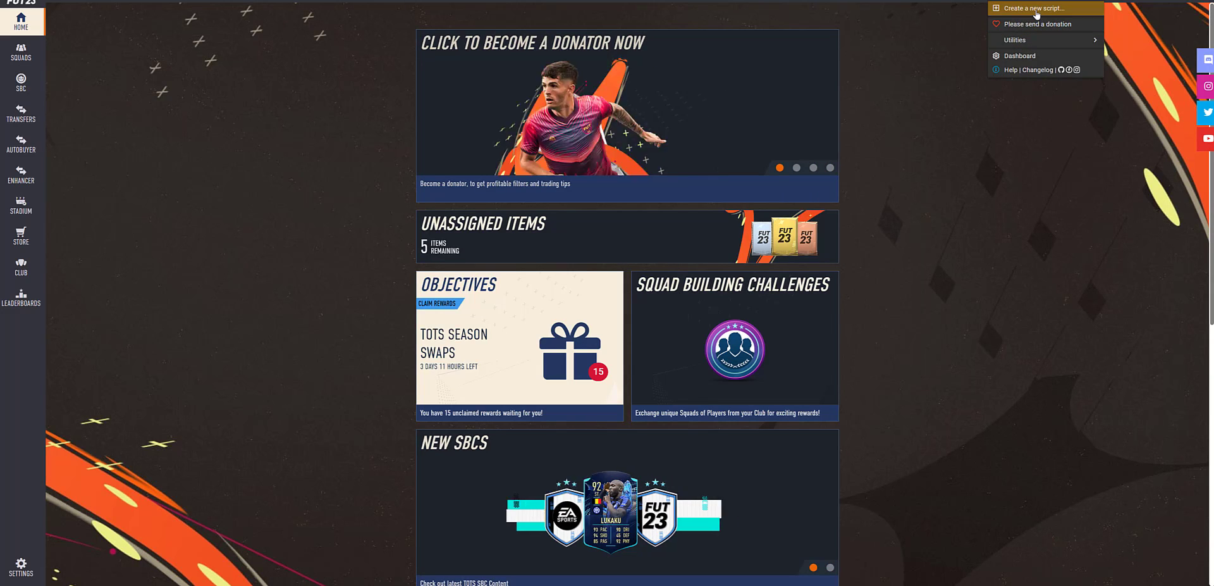
left_click(1037, 13)
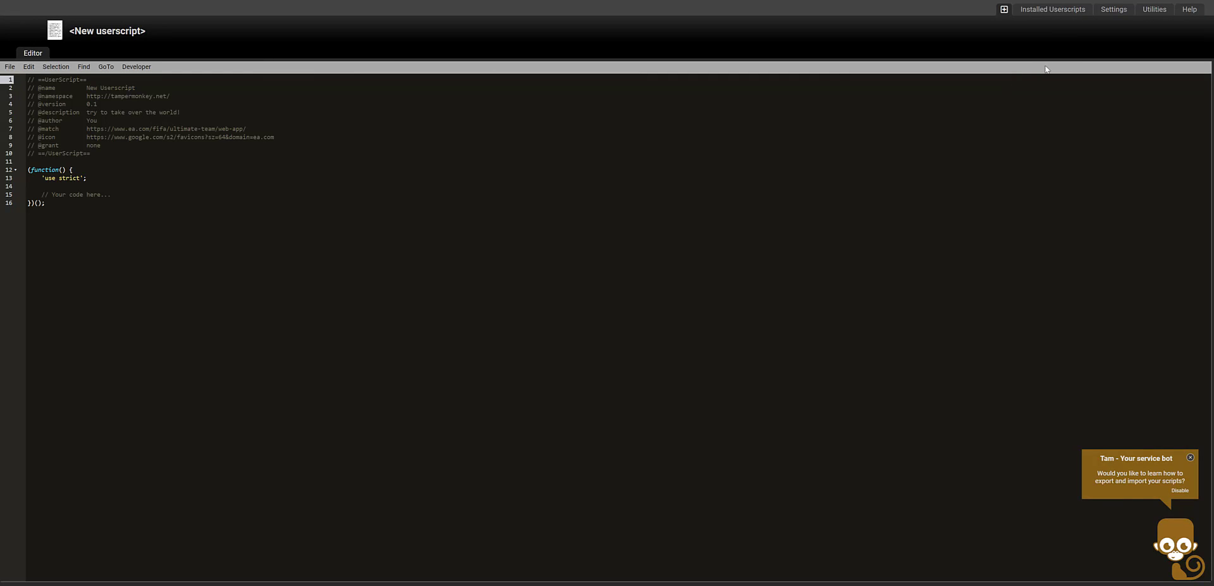
left_click(1053, 12)
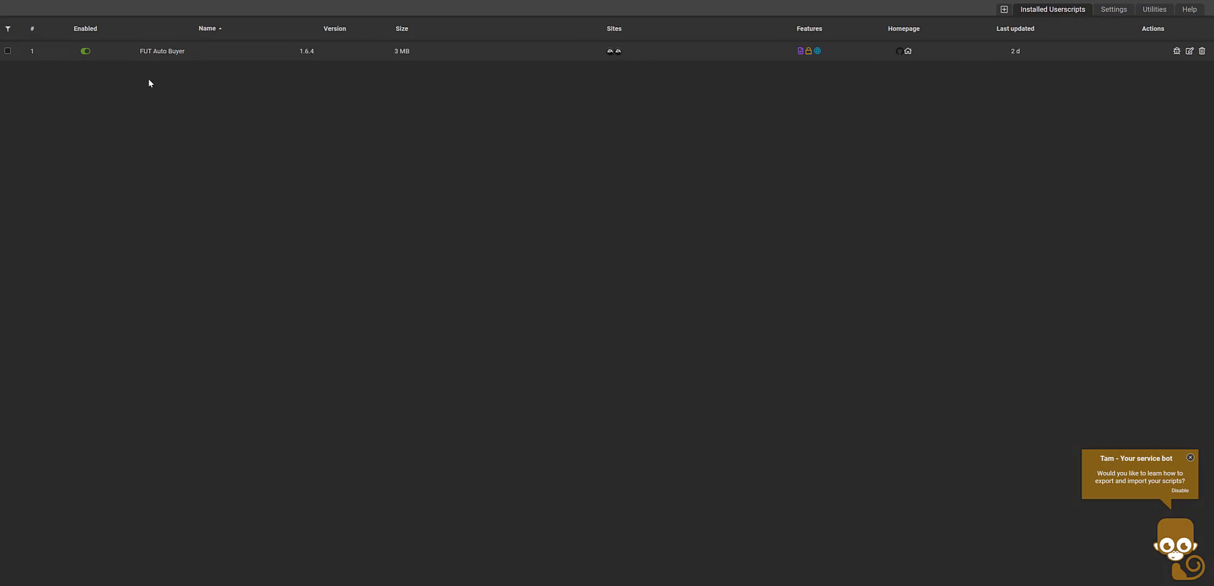
left_click(1202, 51)
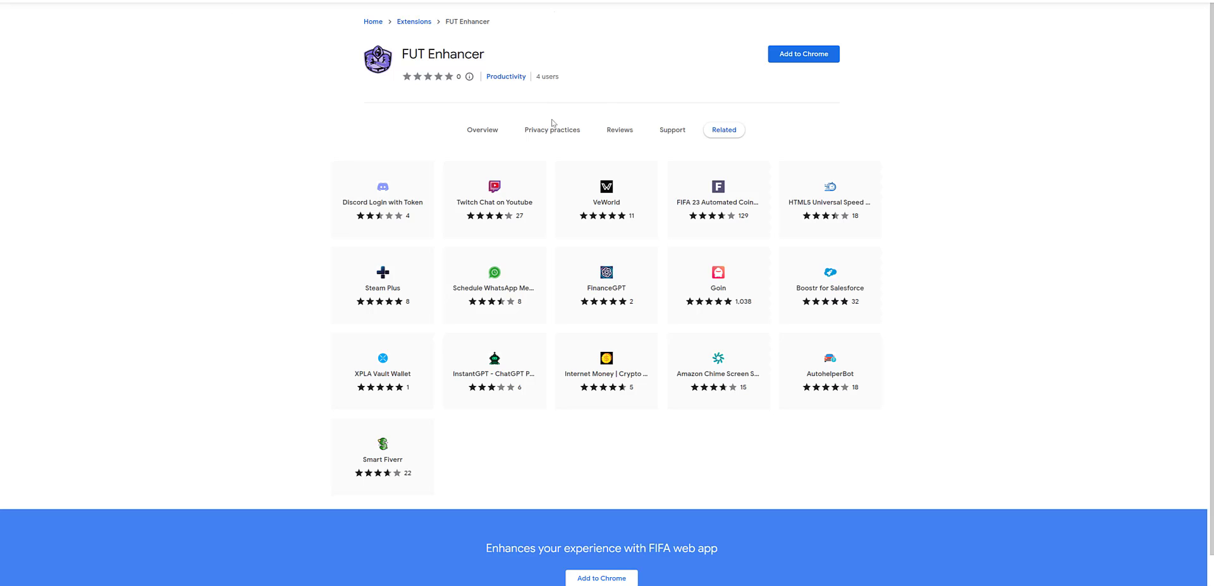
Install the FUT Enhancer extension in Chrome from its store page
left_click(800, 57)
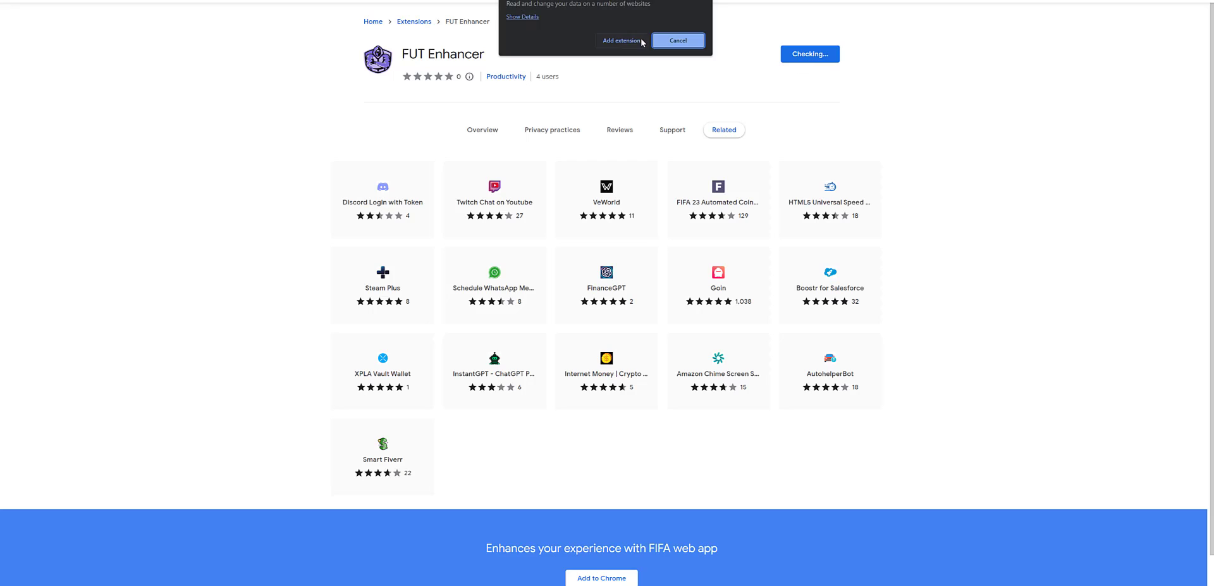
left_click(640, 42)
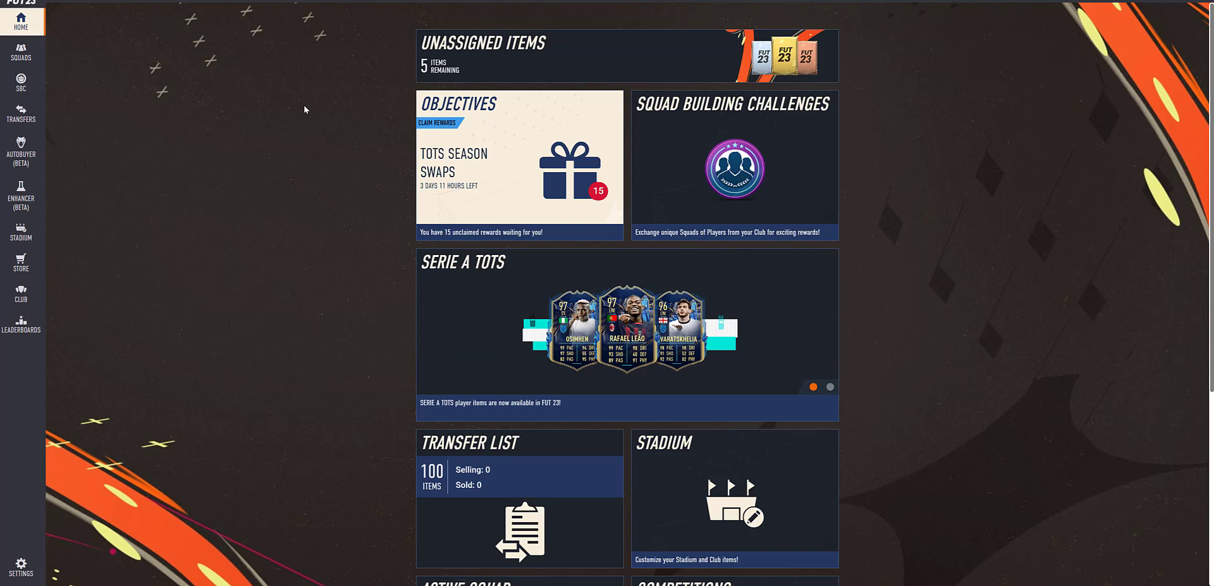
Look through the Enhancer (Beta) settings, from real-time price and SBC options to keyboard shortcuts
left_click(34, 191)
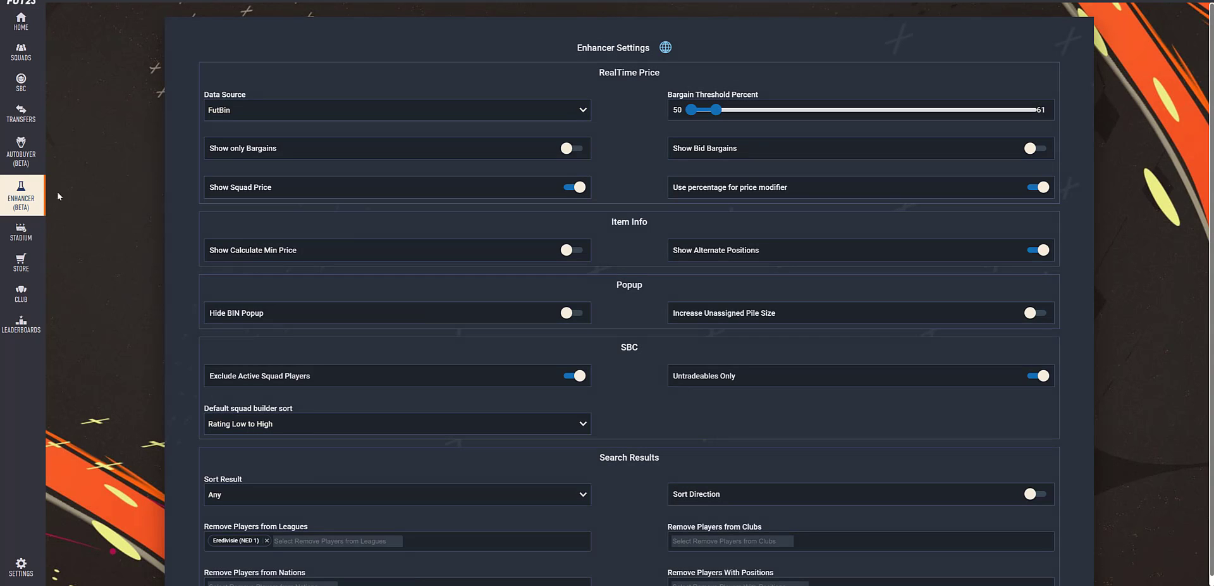
scroll(626, 158, "down", 7)
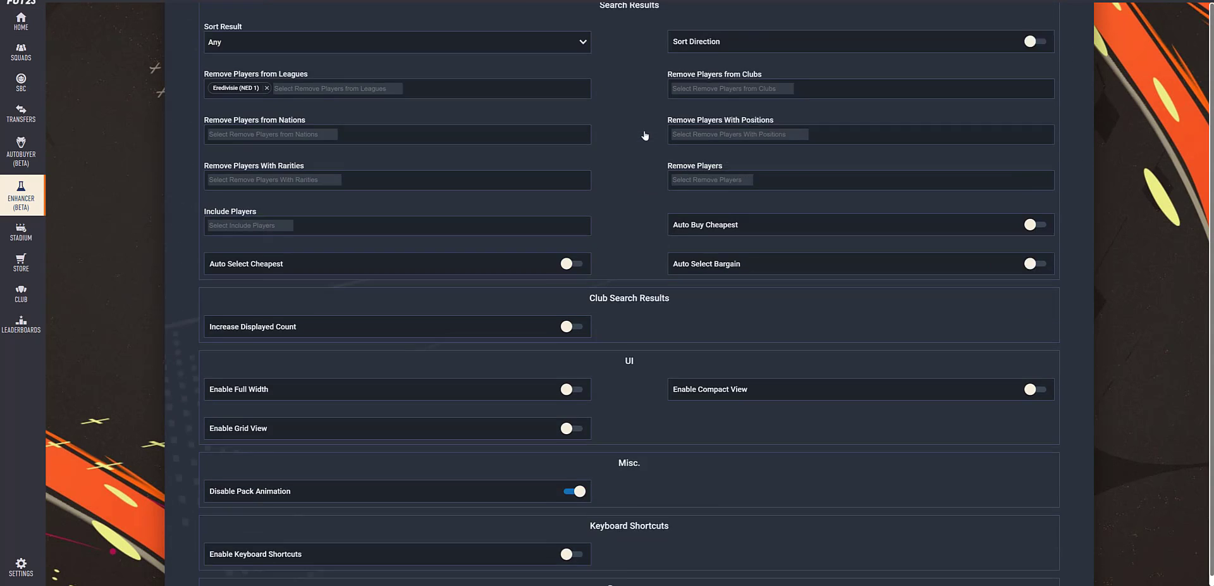
scroll(645, 135, "down", 3)
scroll(623, 171, "up", 10)
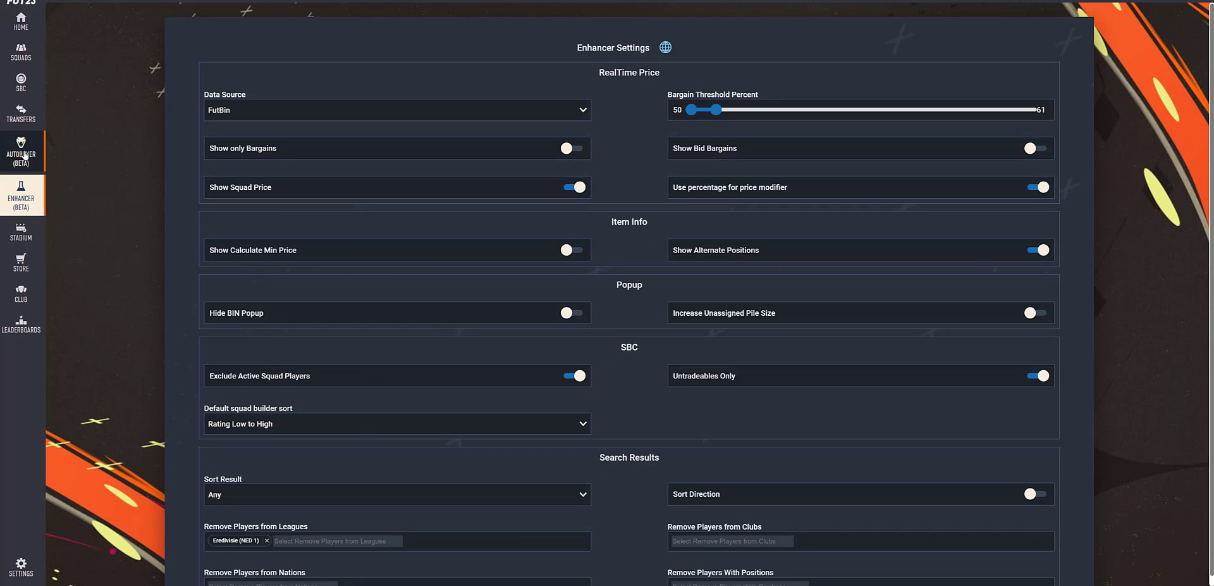
Open Autobuyer (Beta) and filter the player search to Gold quality and Common rarity
left_click(24, 155)
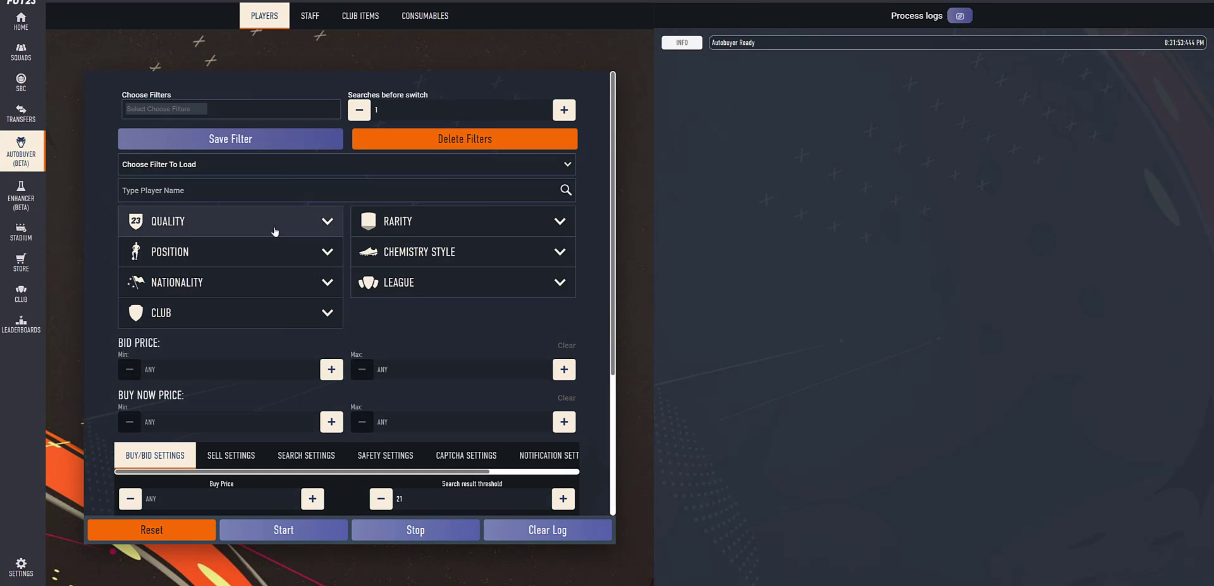
left_click(275, 232)
left_click(164, 290)
left_click(372, 231)
left_click(399, 250)
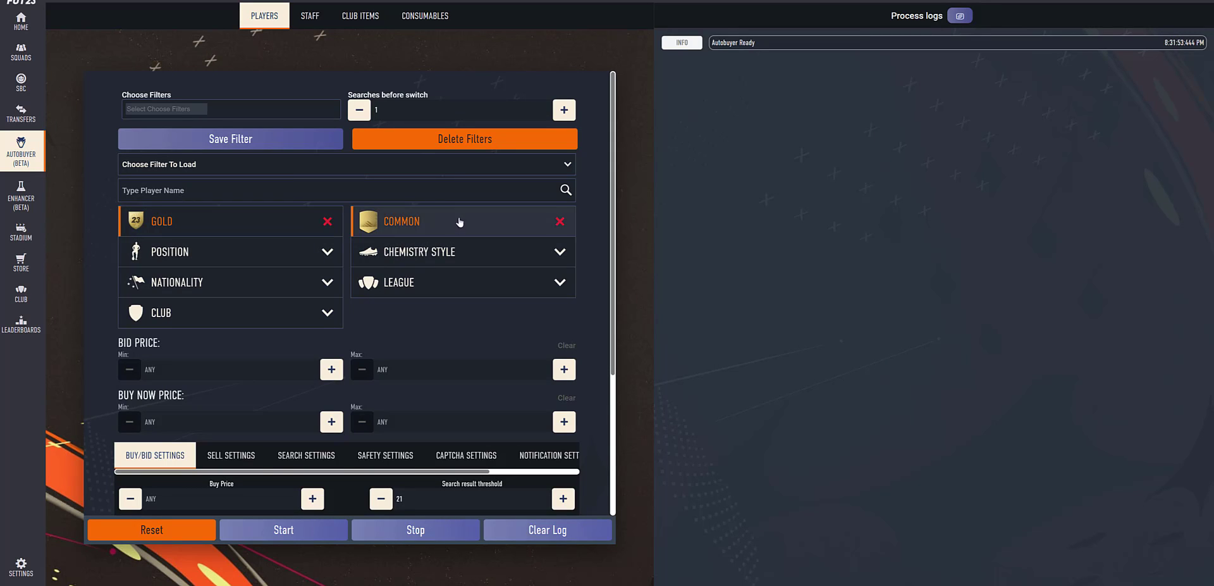
Set the autobuyer's maximum buy now price and its buy price to 500
scroll(316, 240, "down", 2)
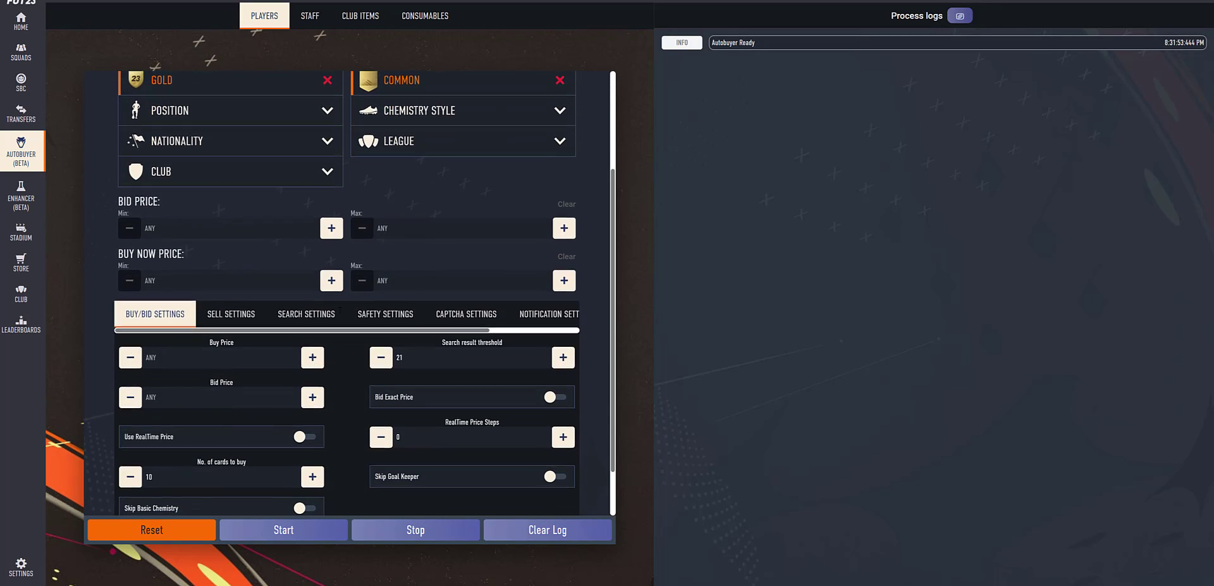
left_click(432, 274)
type("500")
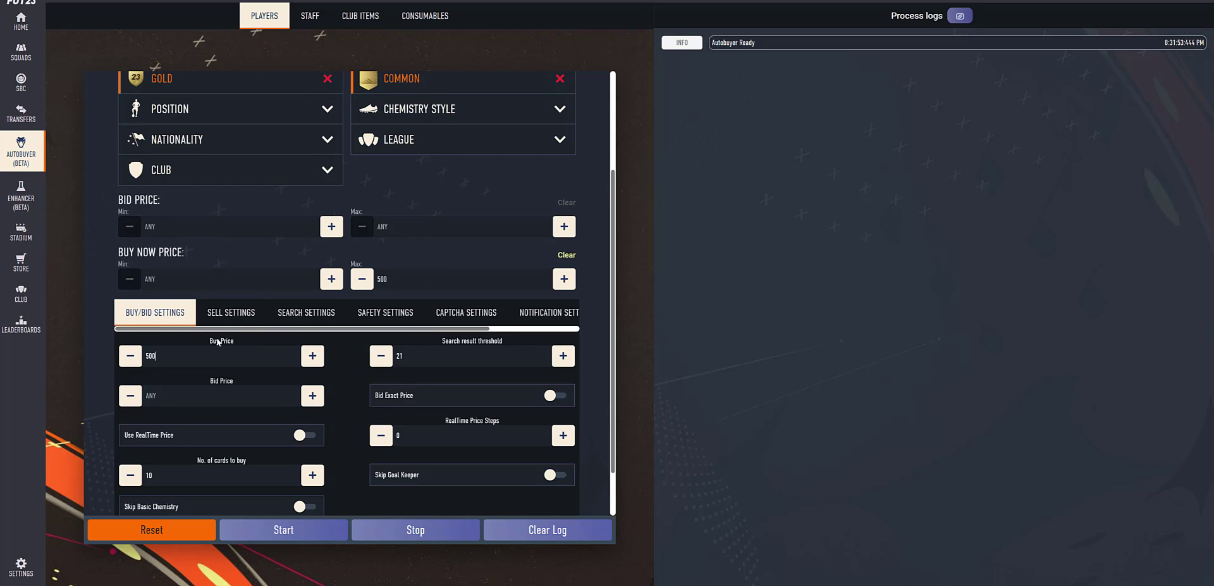
Set the autobuyer's sell price to 650, and run it for one search before stopping it
left_click(223, 313)
left_click(217, 361)
type("650")
left_click(296, 530)
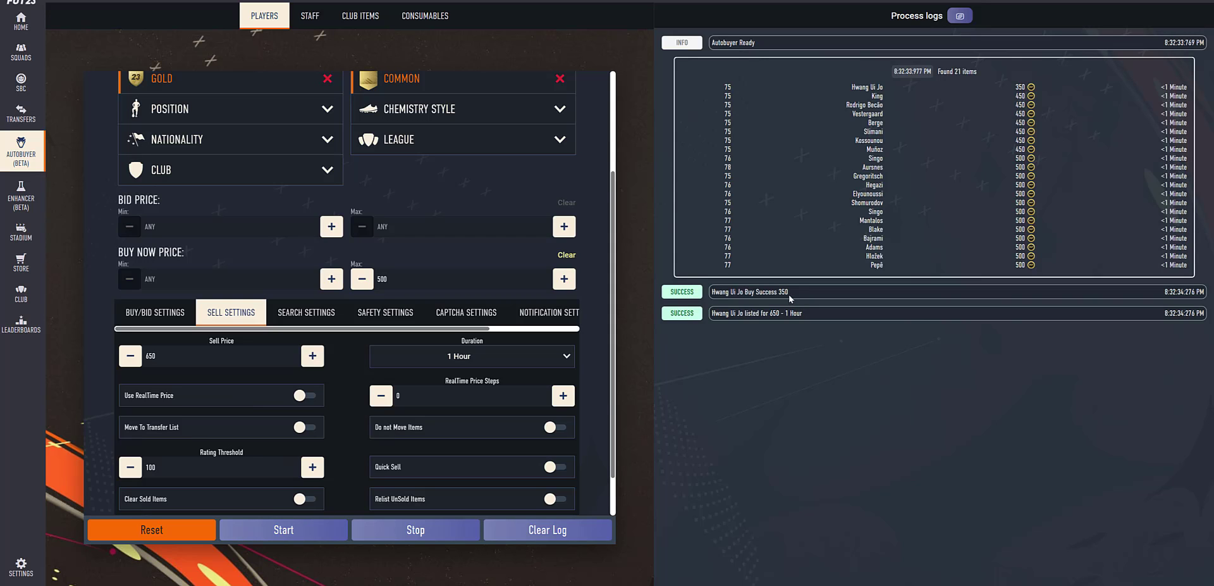
left_click(387, 531)
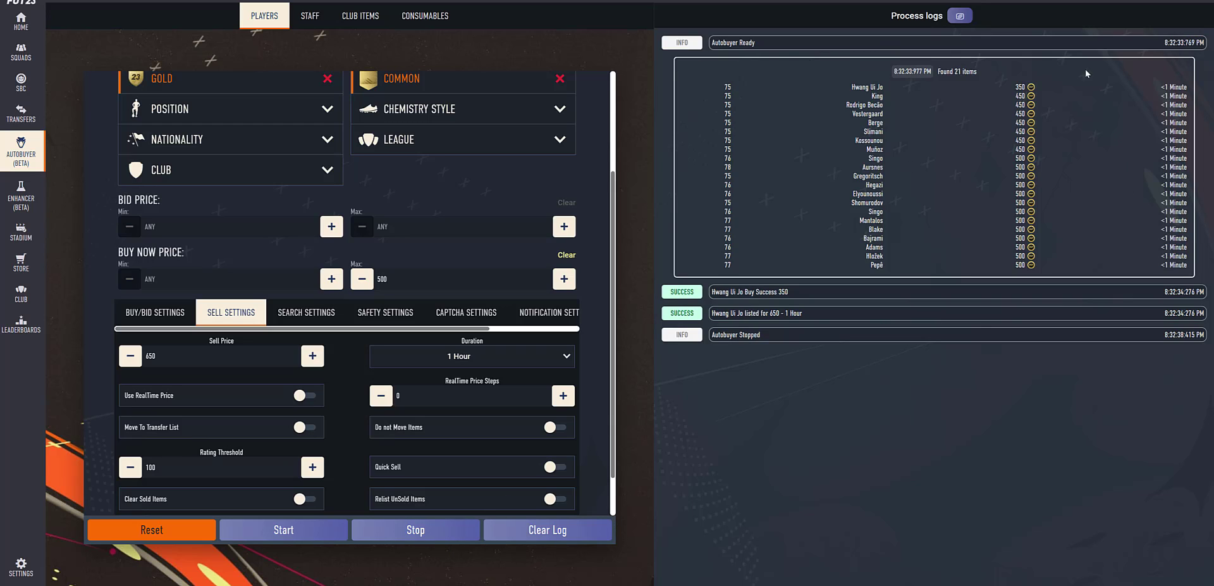
Turn off Show Search Log in the autobuyer's common settings, and run and stop it again to test the log
scroll(468, 311, "right", 3)
left_click(538, 312)
left_click(308, 446)
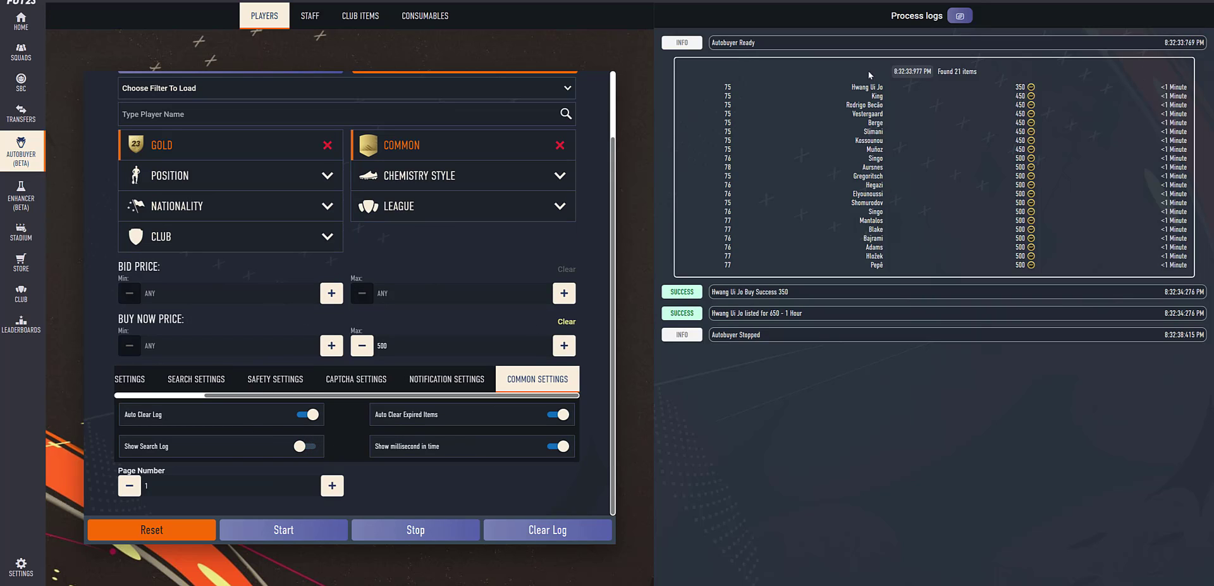
left_click(296, 539)
left_click(438, 537)
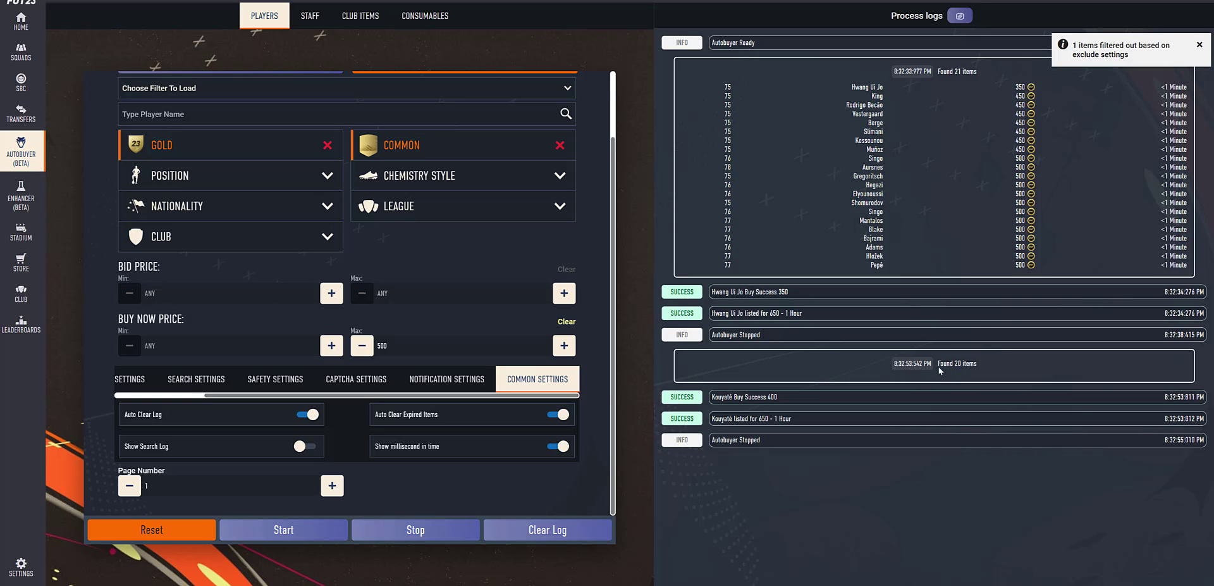